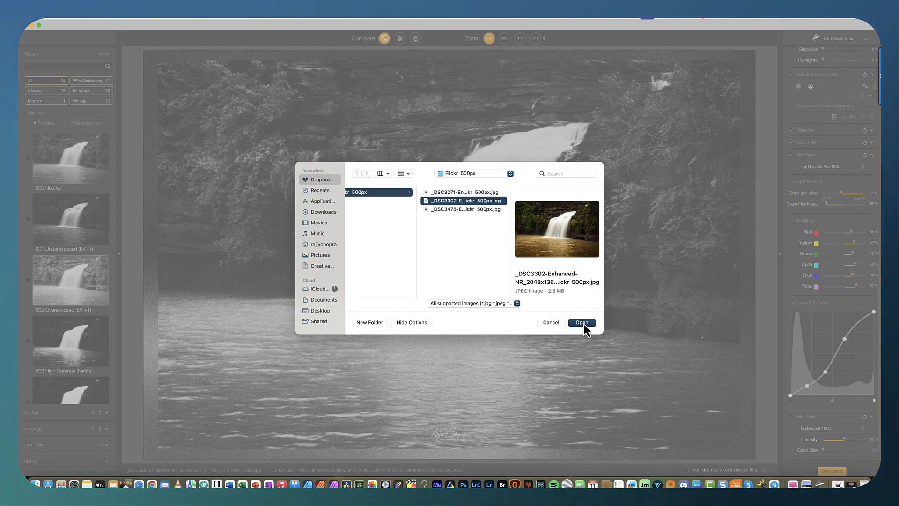
Open the selected waterfall JPEG image and dismiss the JPEG notice.
left_click(582, 323)
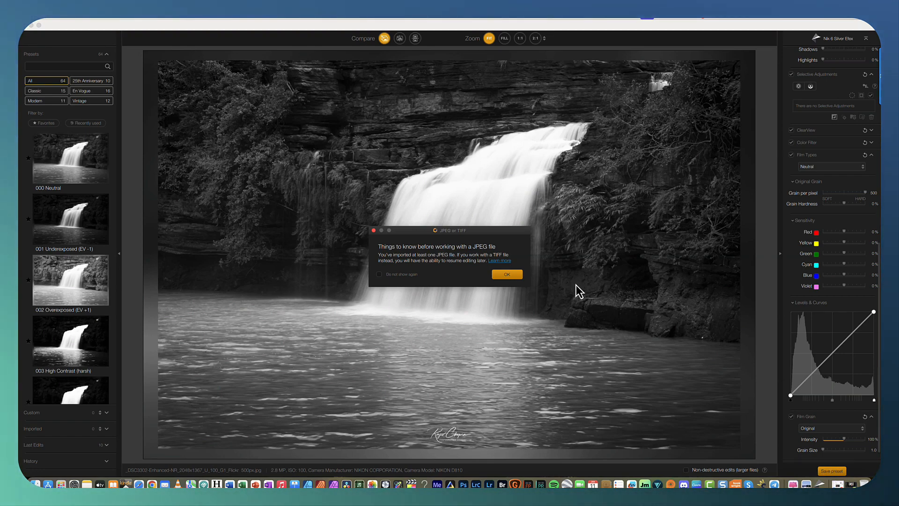
left_click(508, 276)
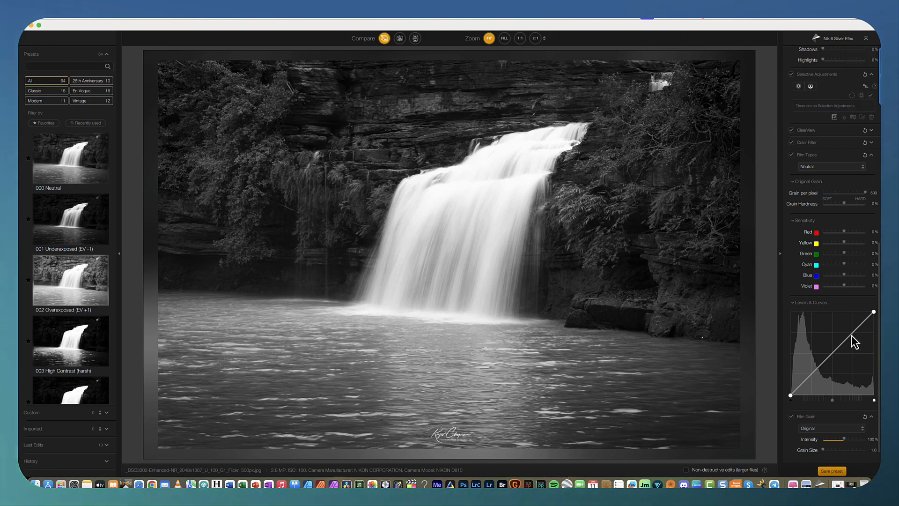
Set the film type to Kodak ISO 32 Panatomic X.
scroll(837, 322, "down", 2)
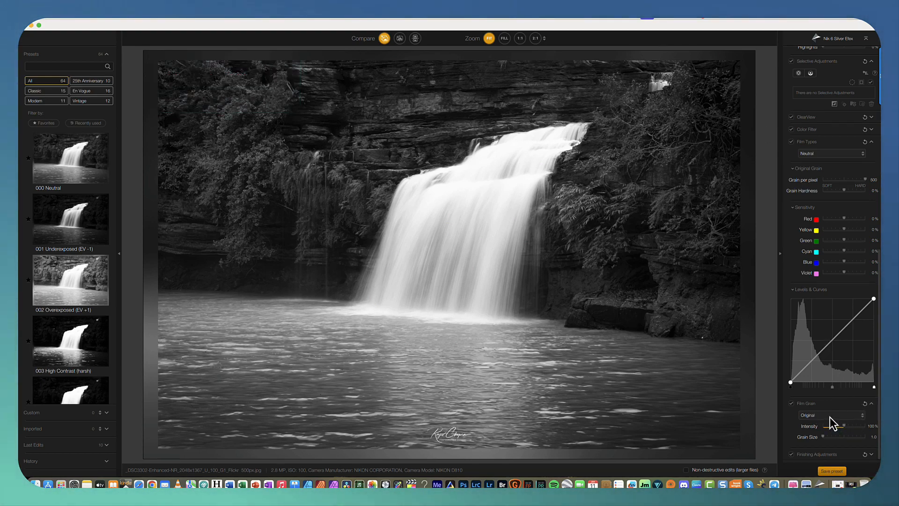
left_click(818, 154)
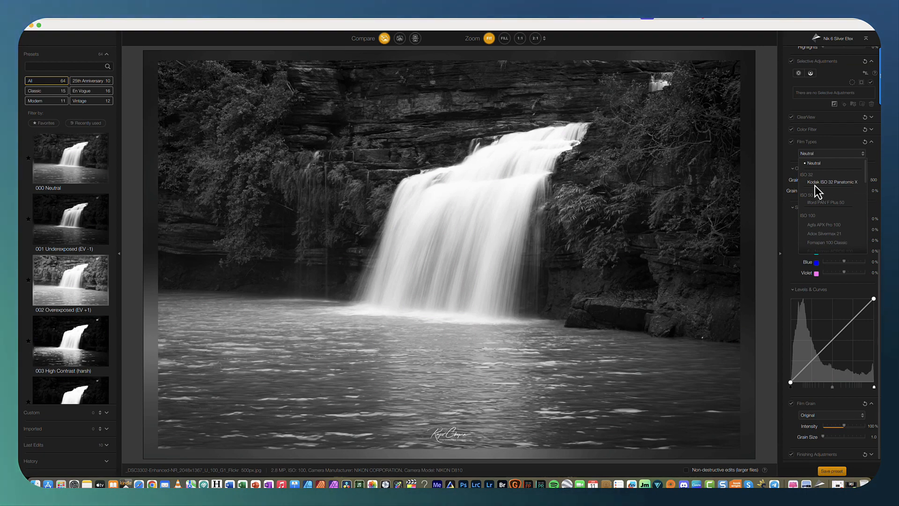
left_click(843, 183)
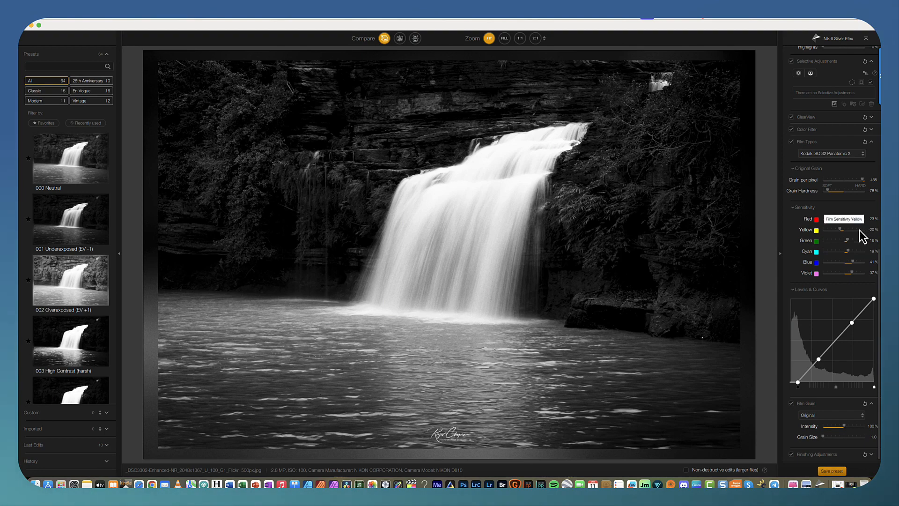
Browse the film grain type list, keeping the Original grain.
left_click(833, 416)
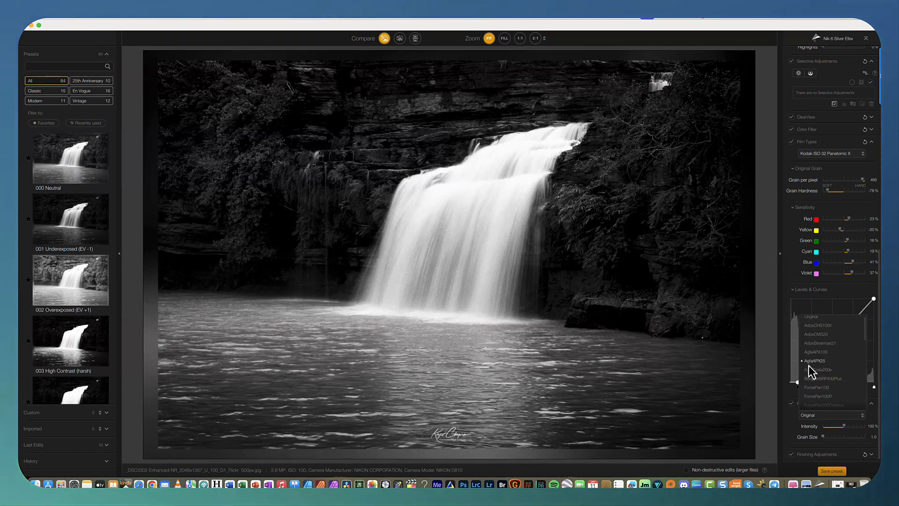
scroll(843, 379, "down", 3)
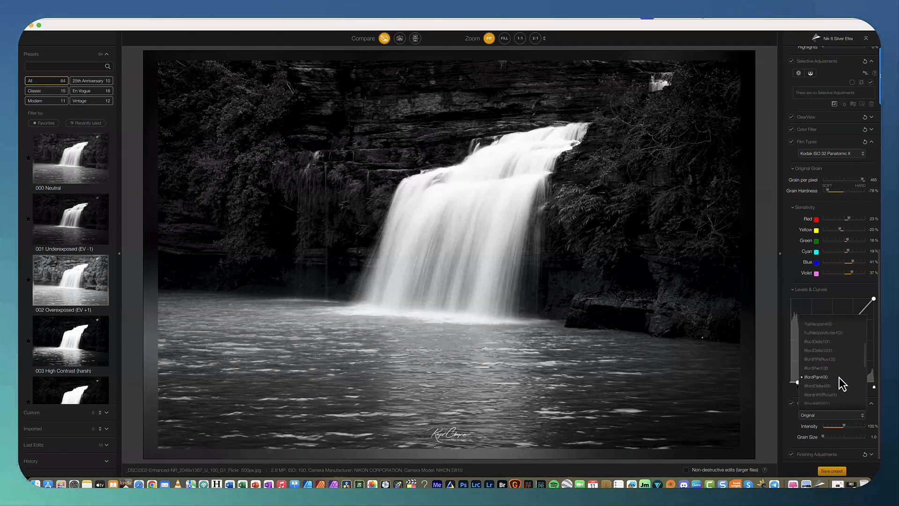
scroll(842, 381, "down", 3)
scroll(843, 384, "down", 2)
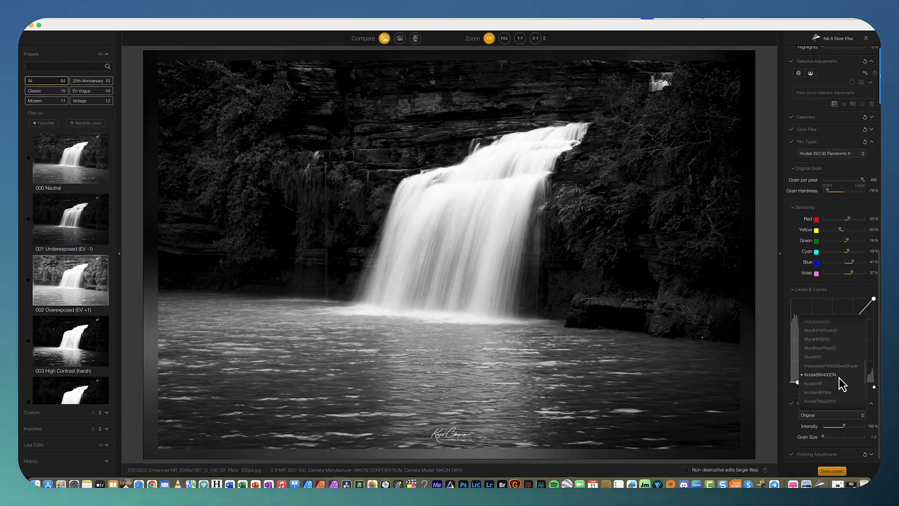
scroll(842, 384, "down", 3)
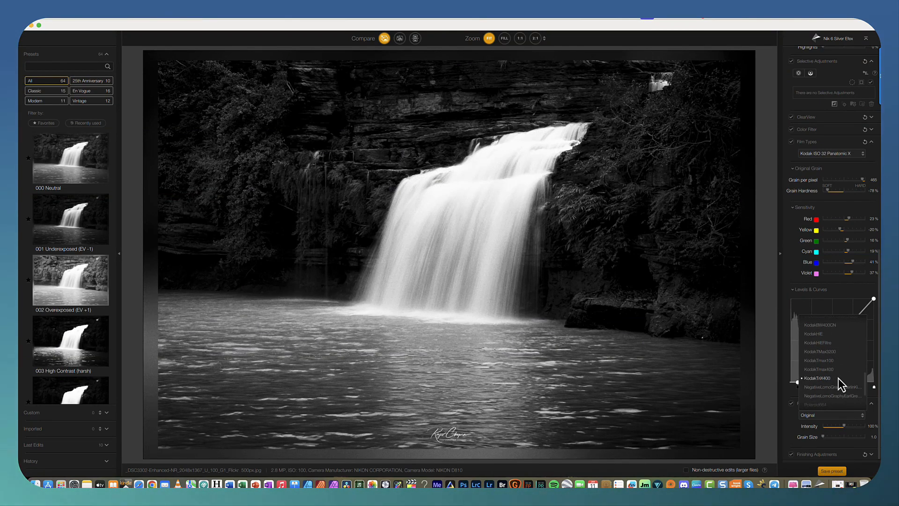
scroll(836, 372, "up", 3)
scroll(827, 339, "up", 5)
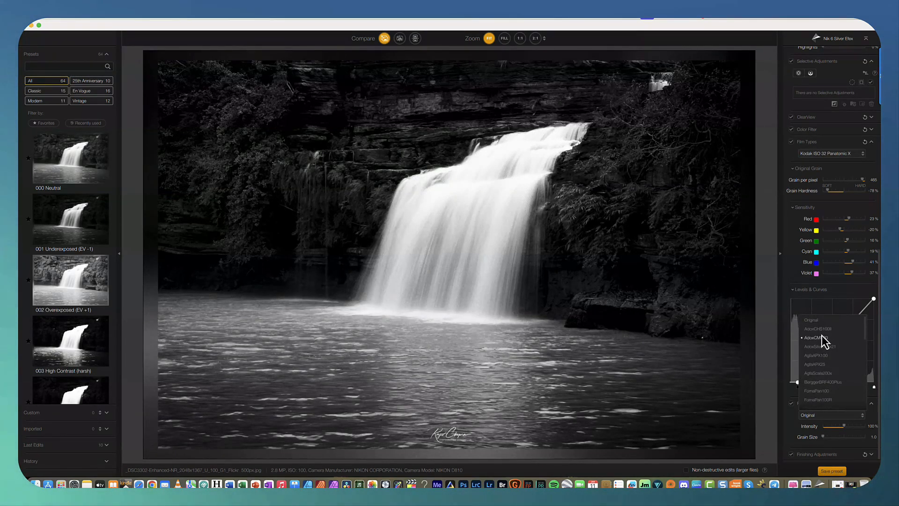
left_click(819, 323)
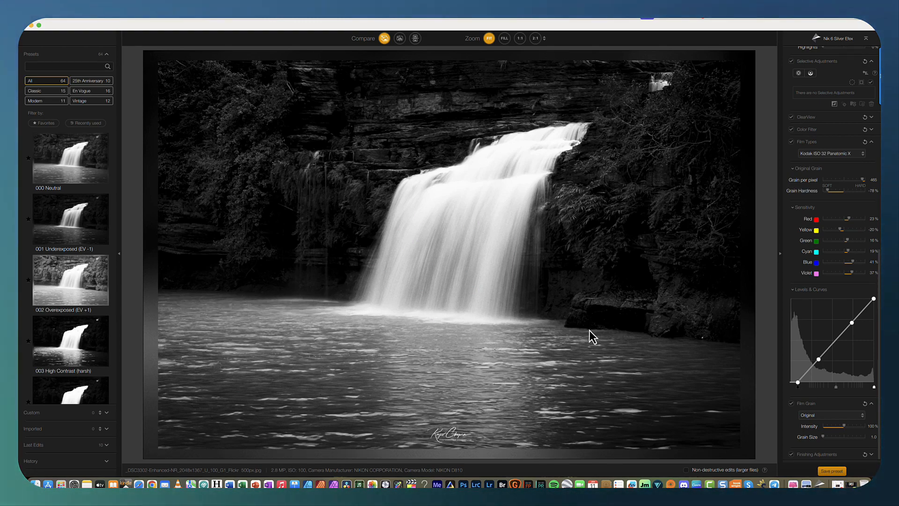
Set the film type to Ilford PAN F Plus 50.
left_click(829, 155)
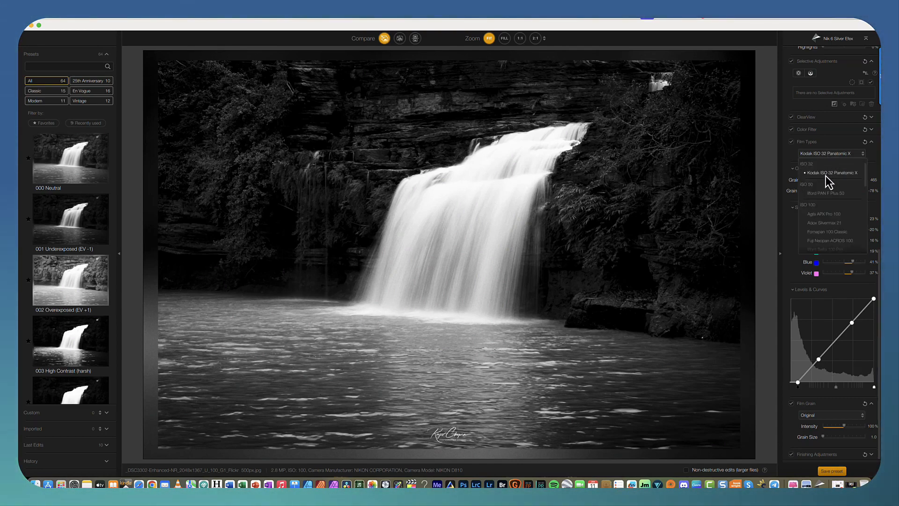
left_click(826, 193)
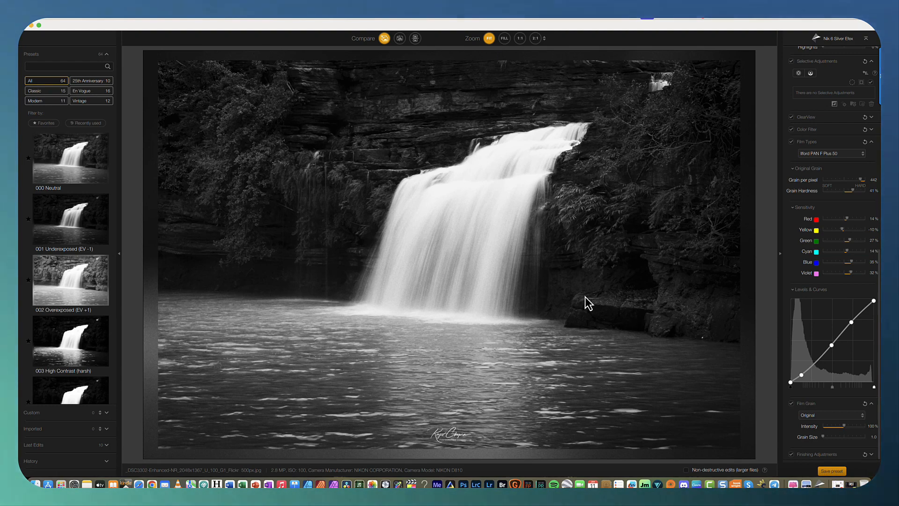
Set the film type to Agfa APX Pro 100.
left_click(837, 164)
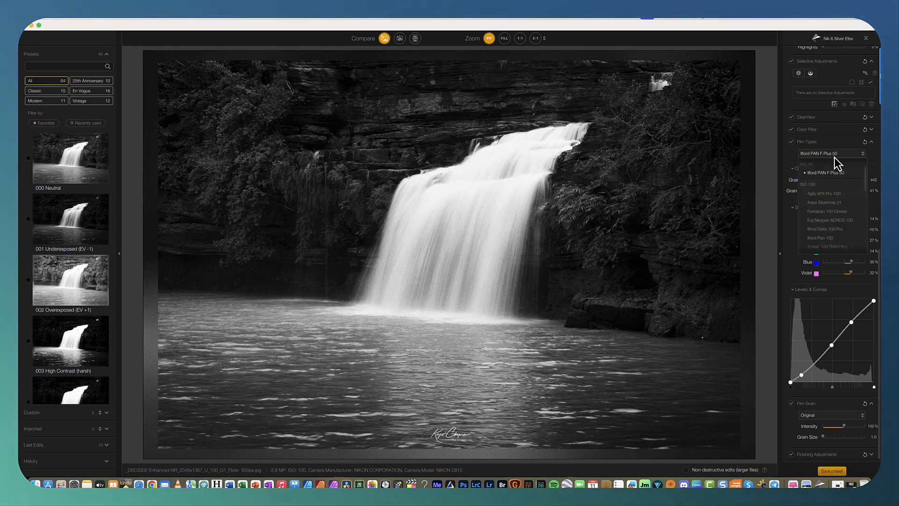
left_click(830, 194)
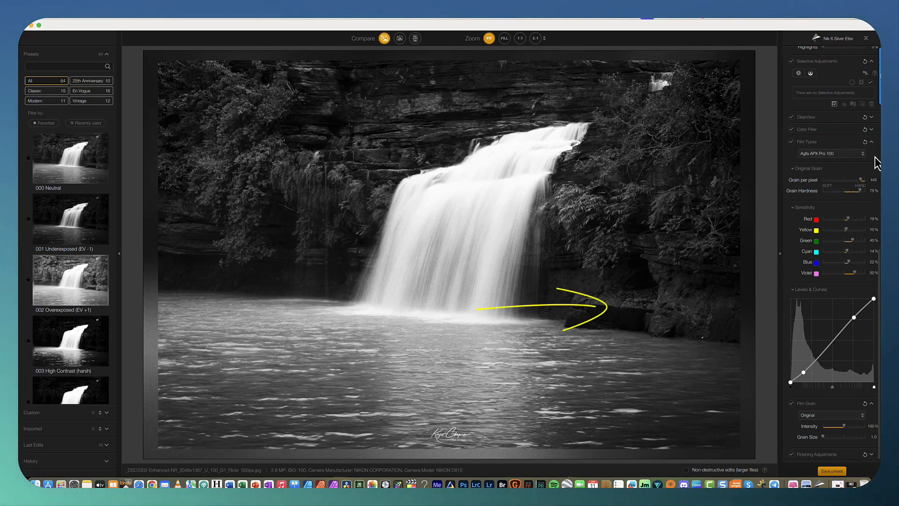
Set the film grain type to AgfaAPX100.
left_click(842, 155)
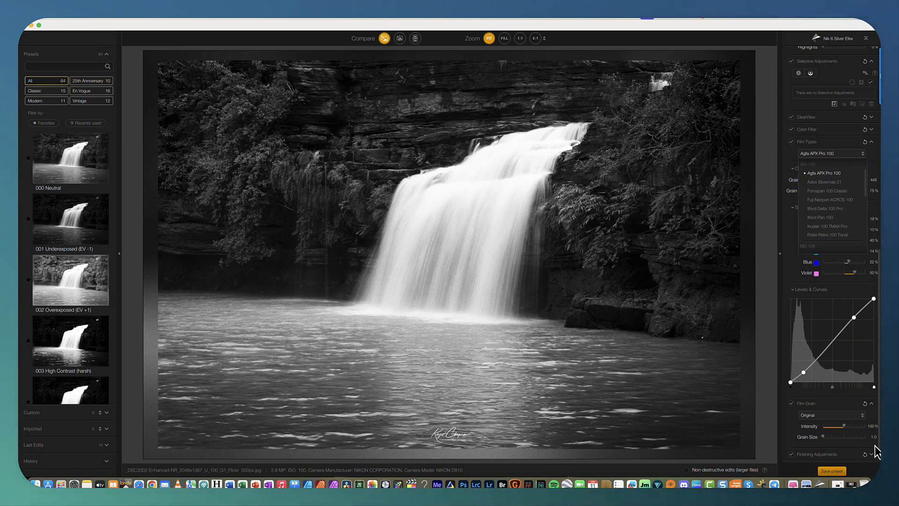
left_click(835, 417)
left_click(834, 417)
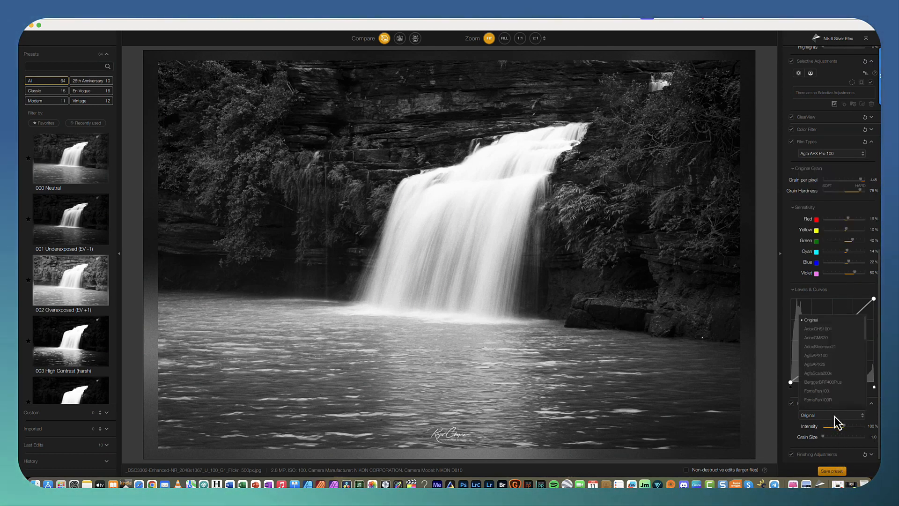
left_click(839, 362)
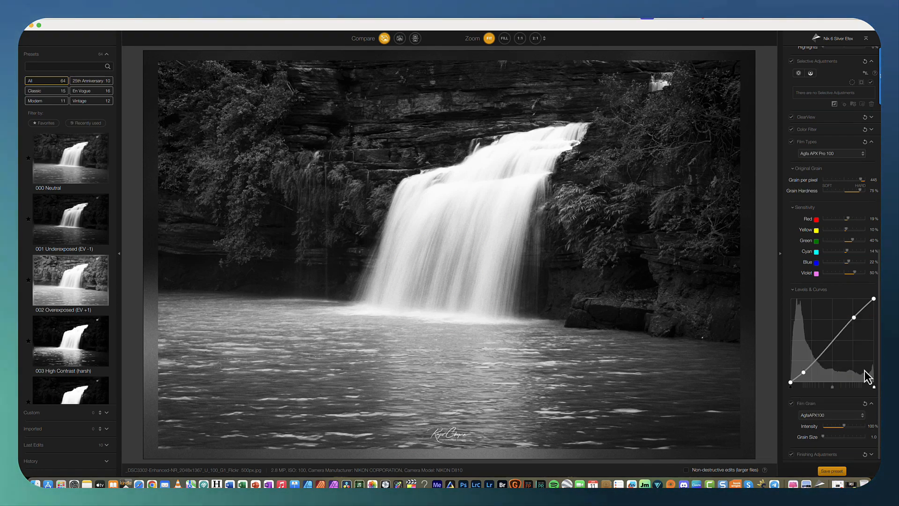
Set the film type to Ilford Pan 100.
left_click(831, 155)
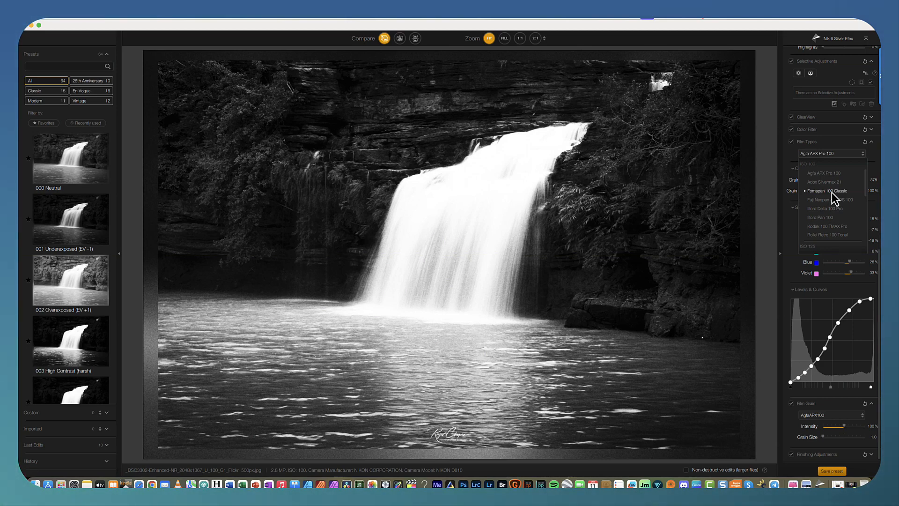
left_click(832, 219)
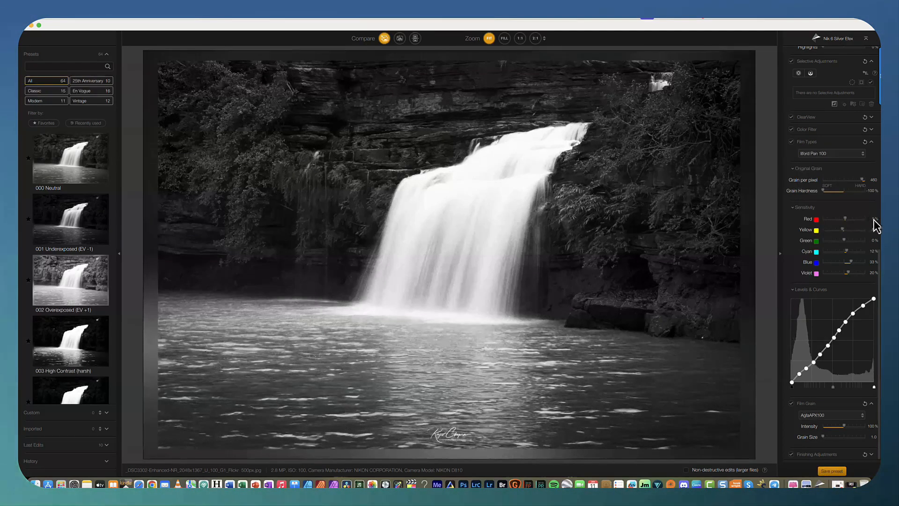
Set the film type to Rollei Retro 100 Tonal.
left_click(836, 155)
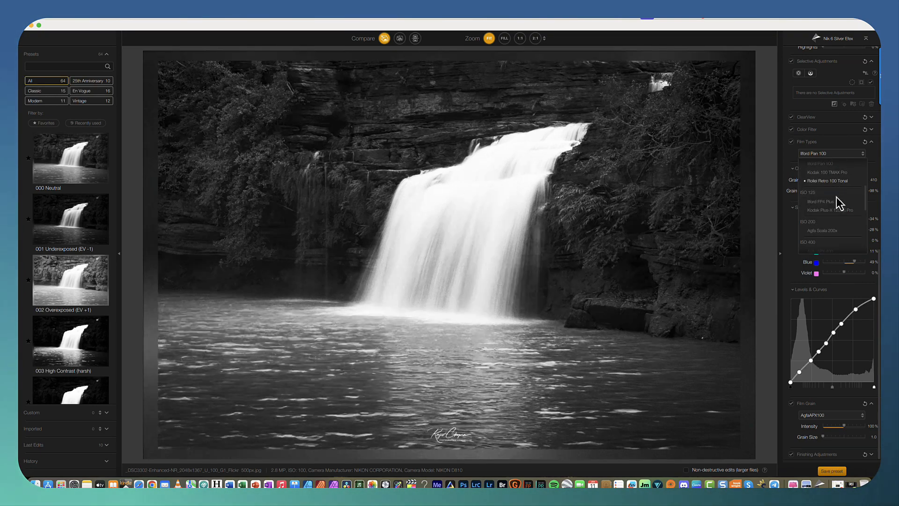
left_click(833, 184)
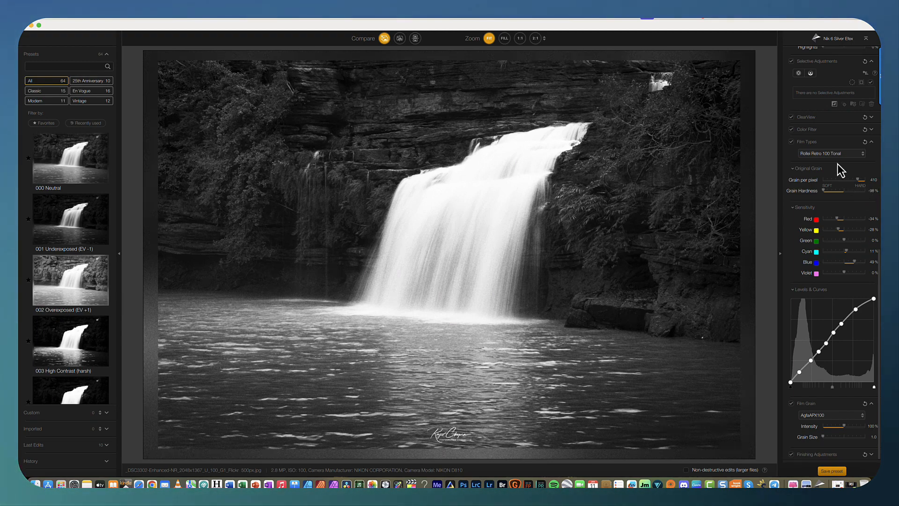
Set the film grain type to Rollei100Tonal.
left_click(835, 416)
scroll(843, 384, "down", 10)
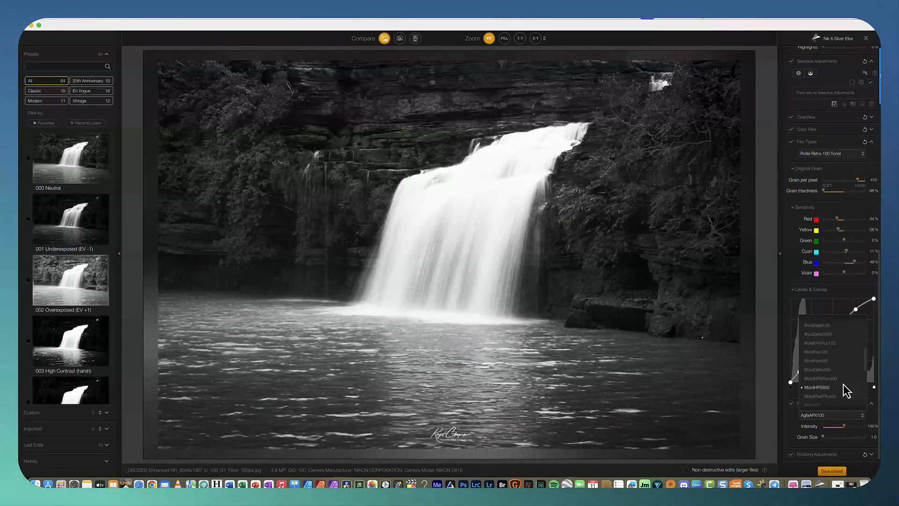
scroll(846, 390, "down", 5)
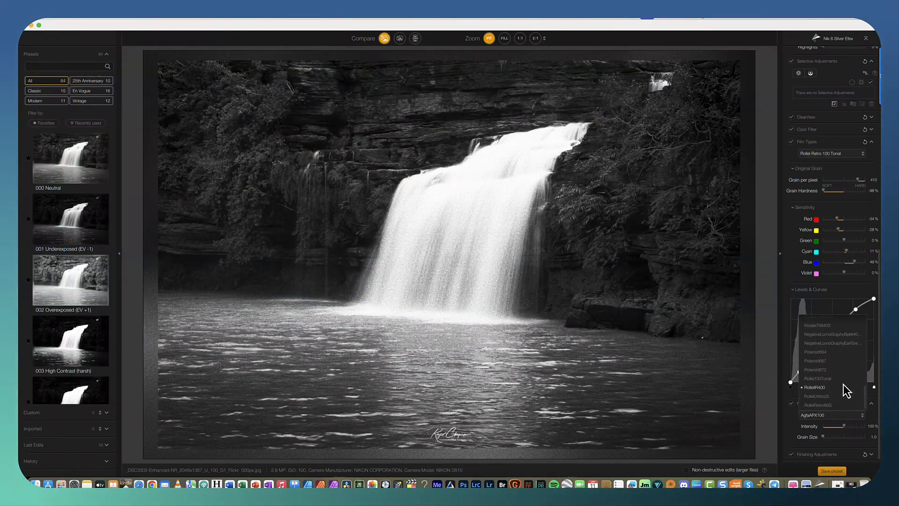
left_click(840, 379)
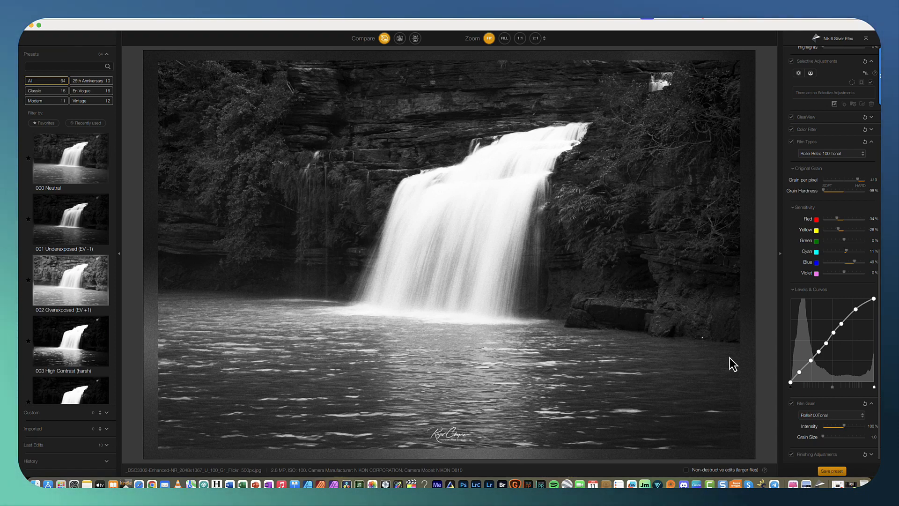
Set the film type to Agfa Scala 200x.
left_click(842, 154)
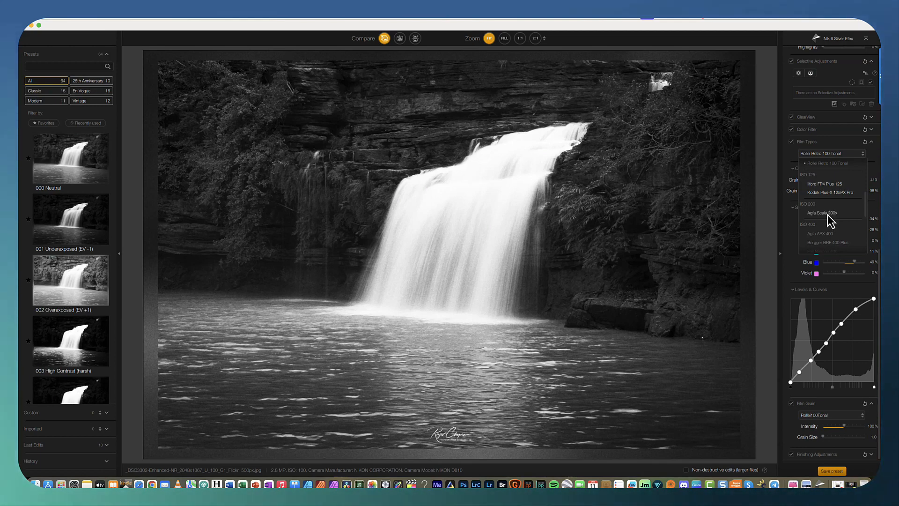
left_click(828, 213)
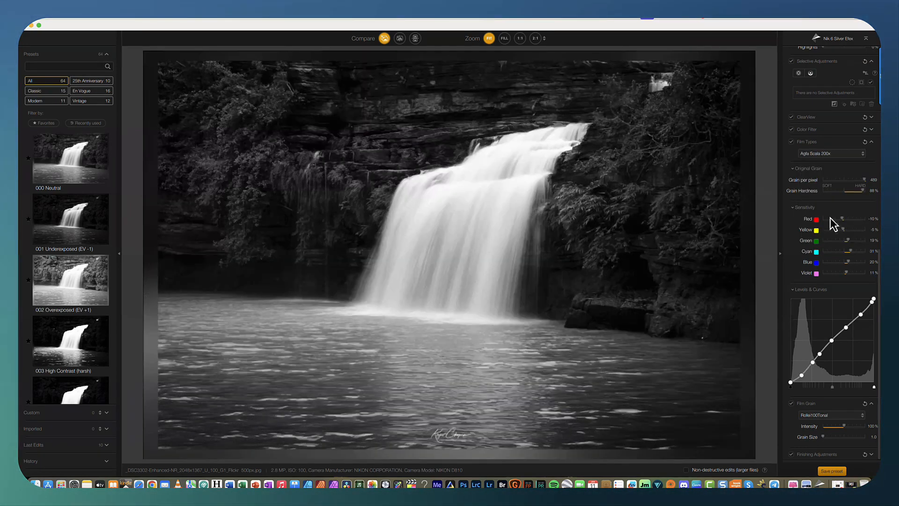
Set the film grain type to AgfaScala200x.
left_click(833, 416)
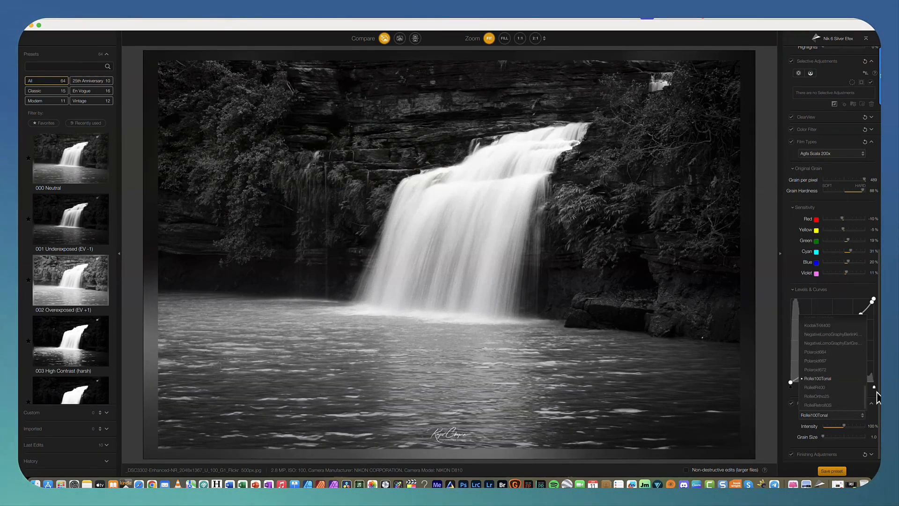
scroll(827, 347, "up", 10)
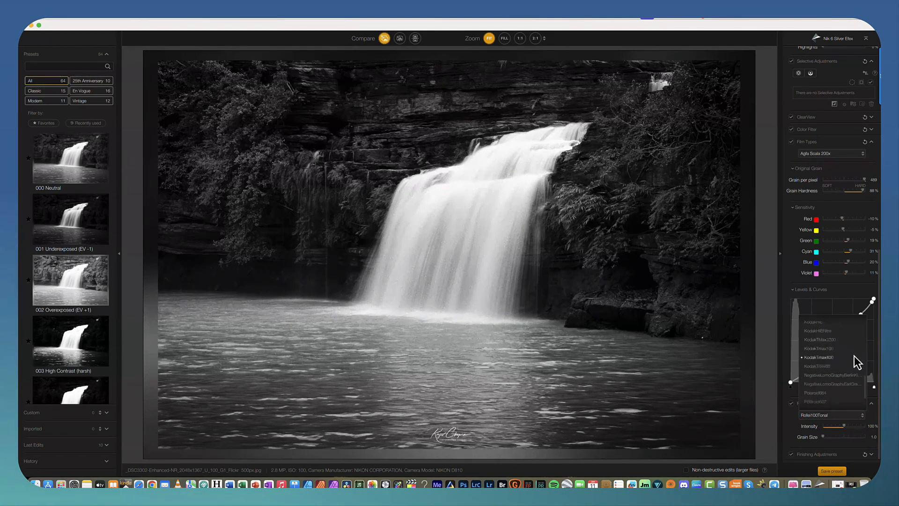
left_click(834, 343)
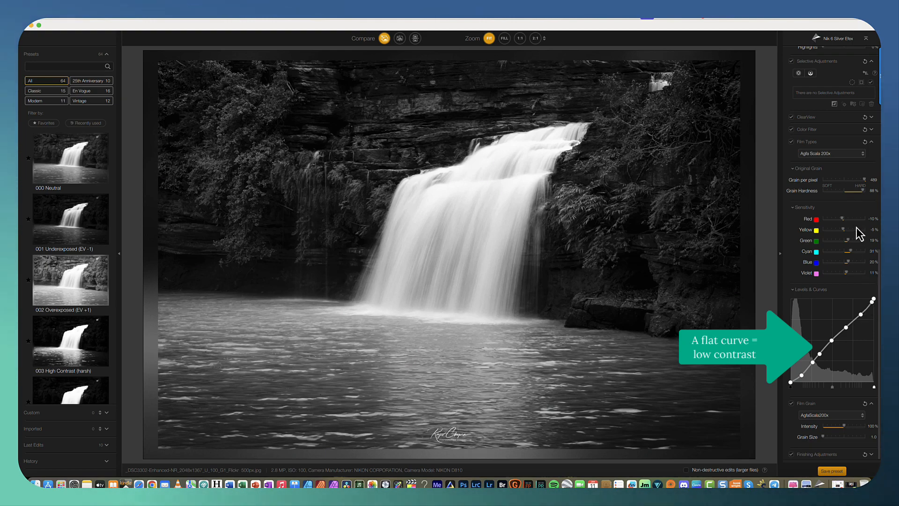
Set the film type to Agfa APX 400.
left_click(837, 157)
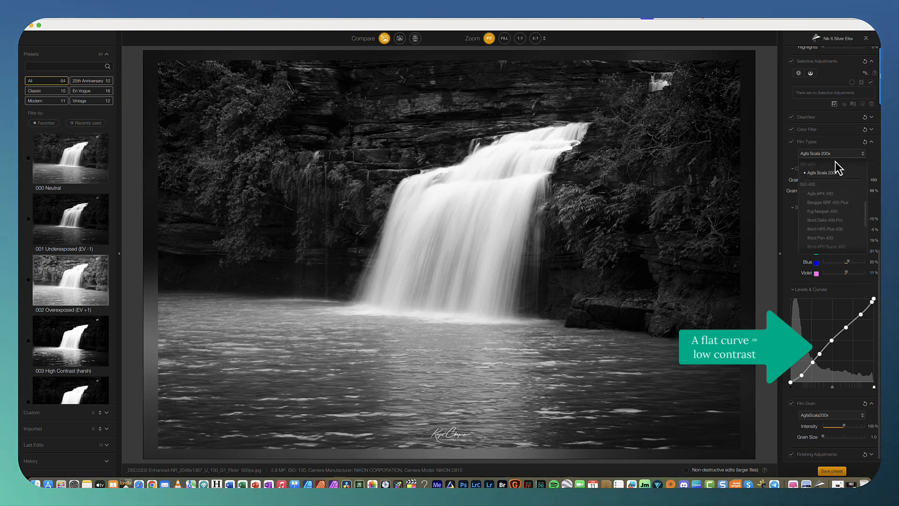
left_click(828, 194)
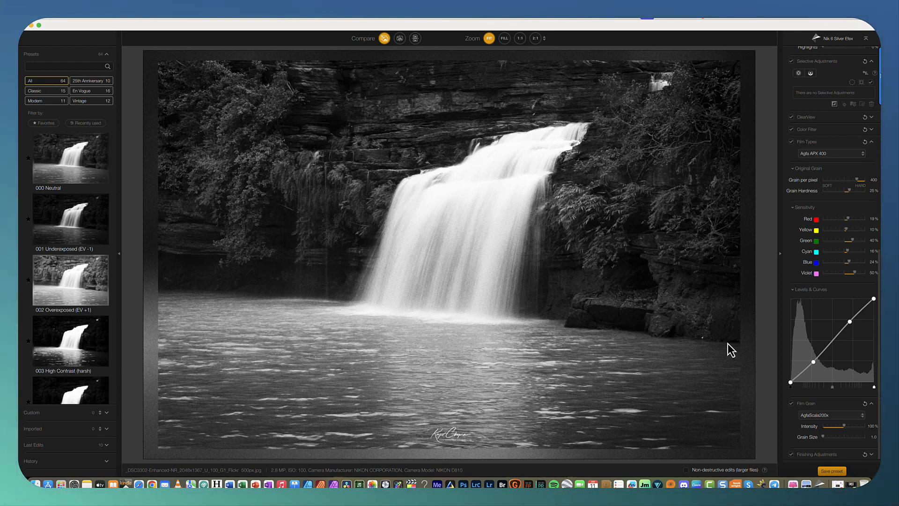
Browse the film grain type list for a grain matching Agfa APX 400.
left_click(843, 416)
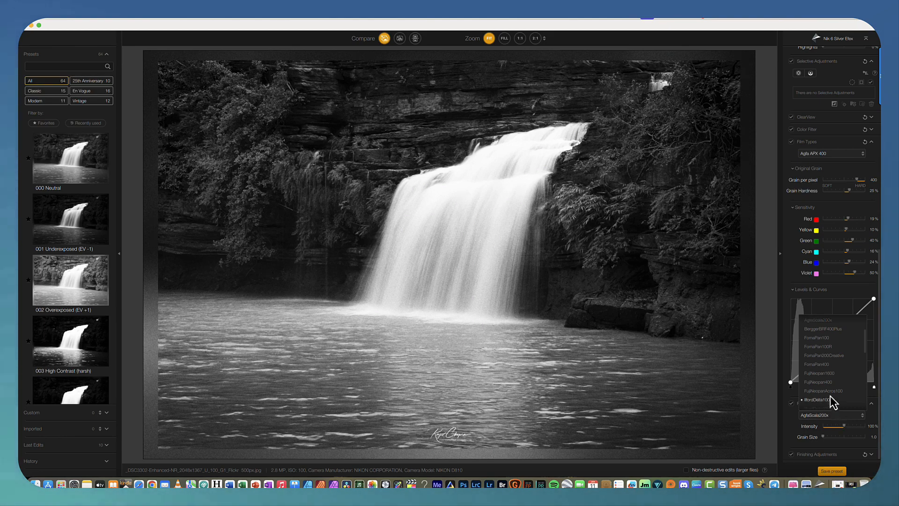
scroll(829, 365, "up", 3)
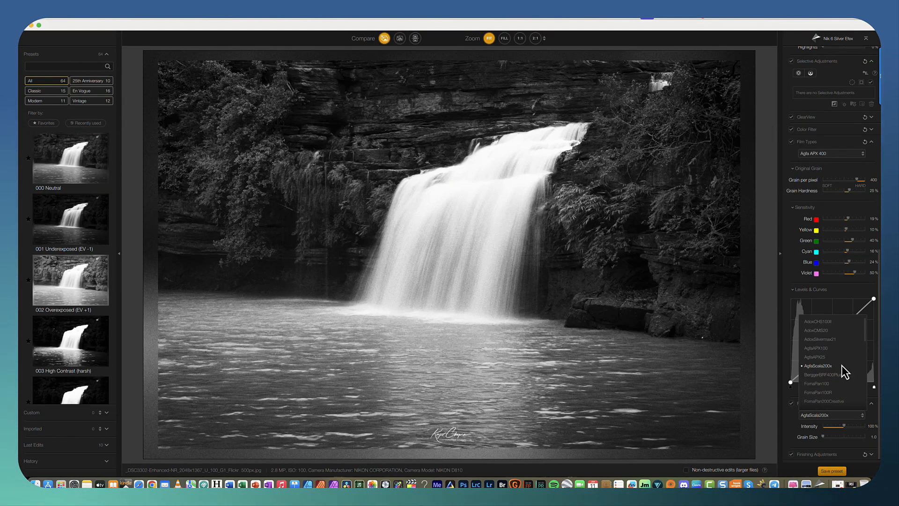
scroll(841, 365, "down", 2)
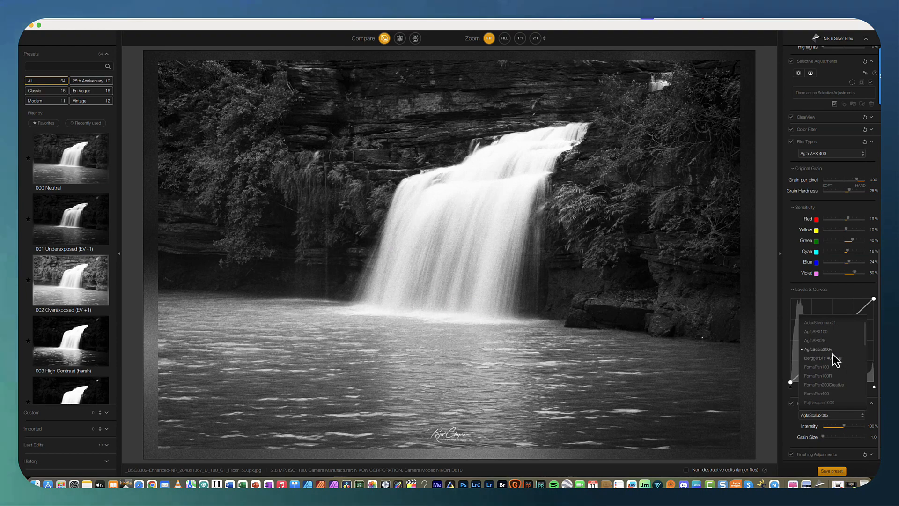
left_click(832, 353)
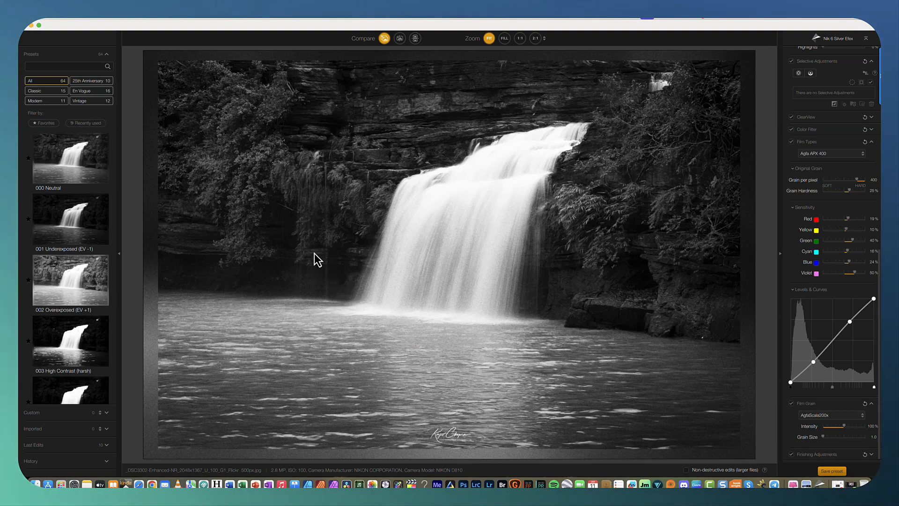
Set the film type to Fuji Neopan 400 and the film grain type to FujiNeopan400.
left_click(837, 153)
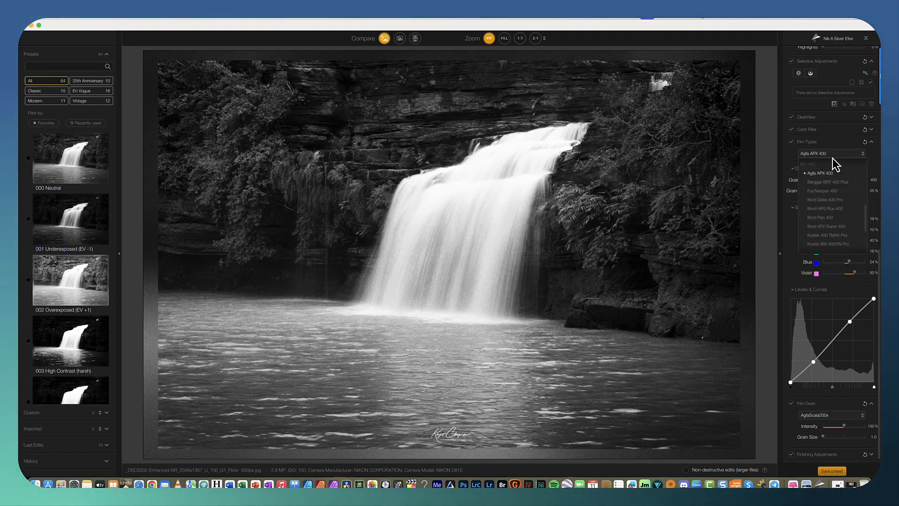
left_click(831, 191)
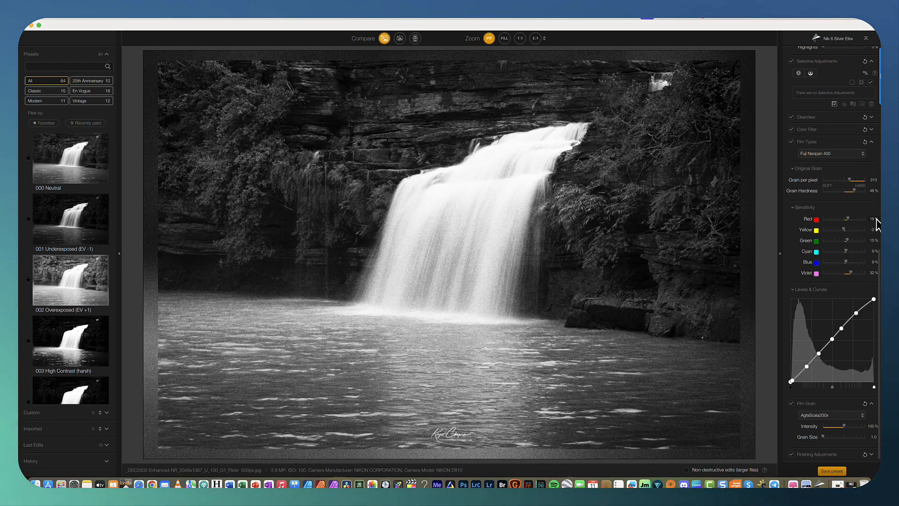
left_click(835, 416)
left_click(836, 380)
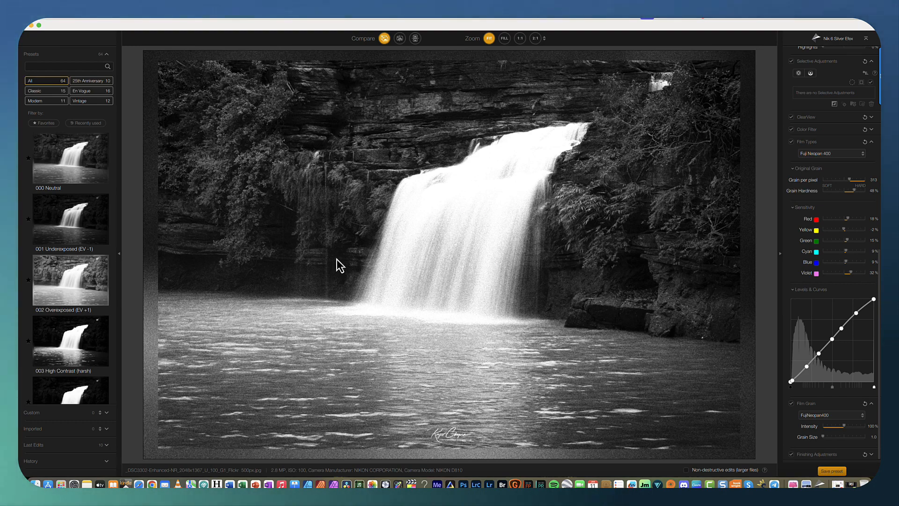
Set the film type to Fuji Neopan Pro 1600 and the film grain type to FujiNeopan1600.
left_click(847, 154)
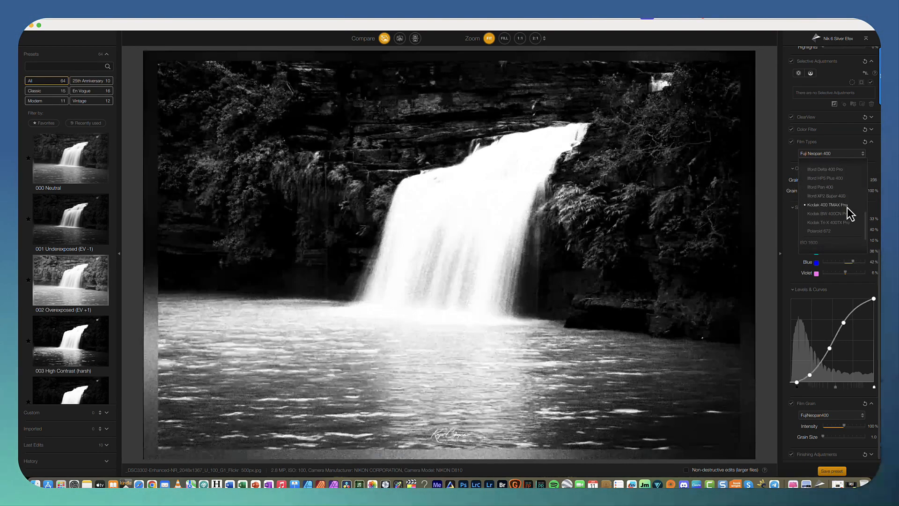
scroll(844, 221, "down", 2)
left_click(839, 233)
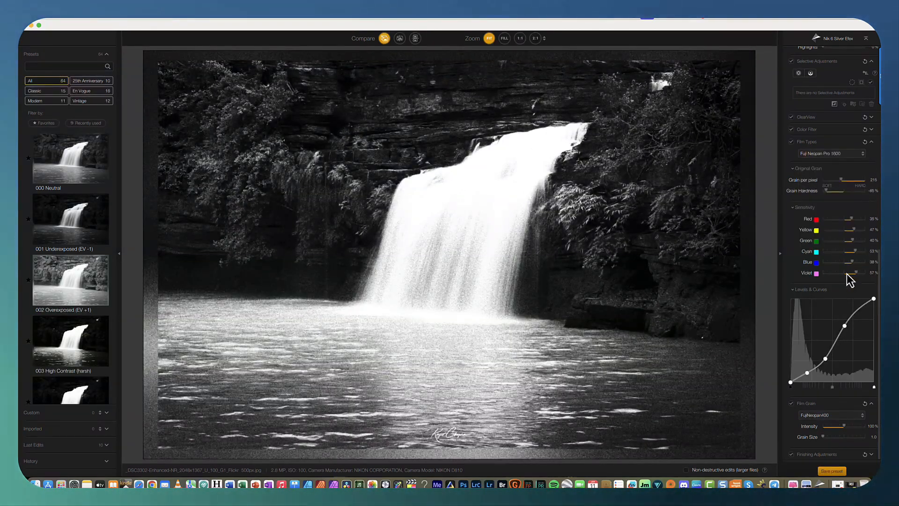
left_click(842, 417)
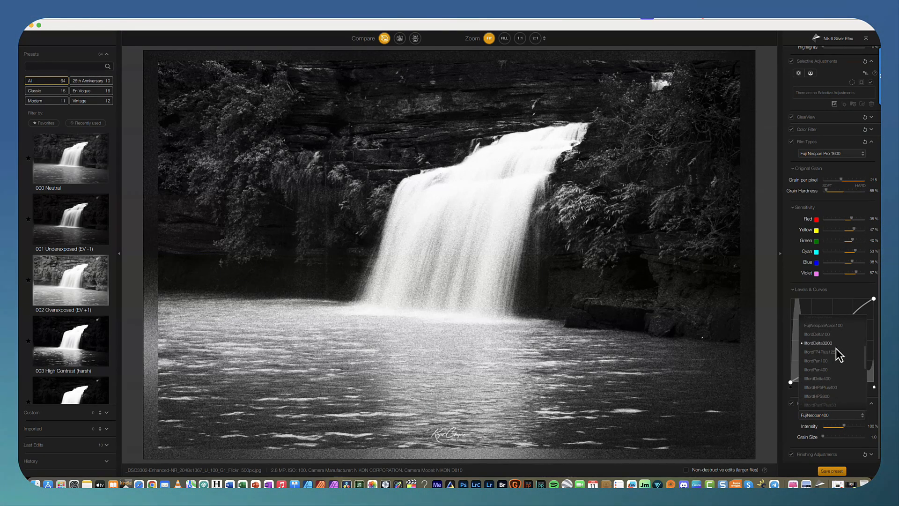
scroll(837, 358, "up", 2)
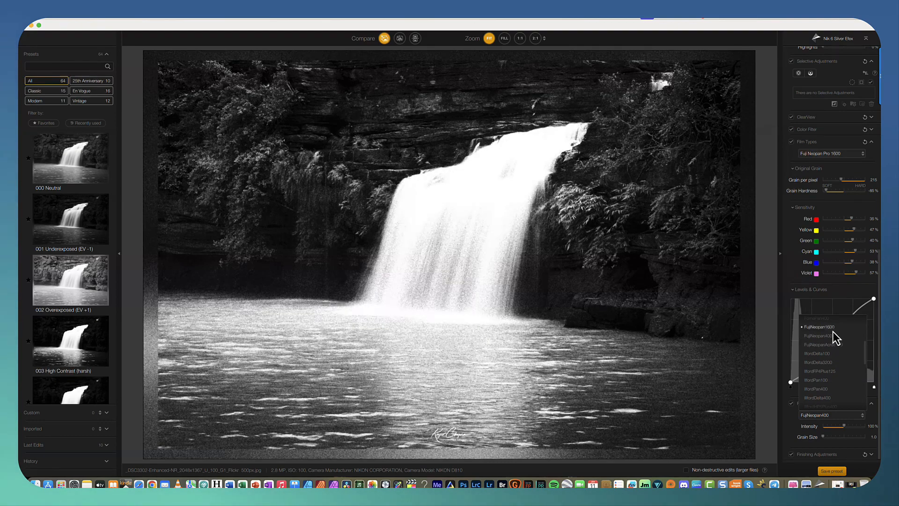
left_click(835, 328)
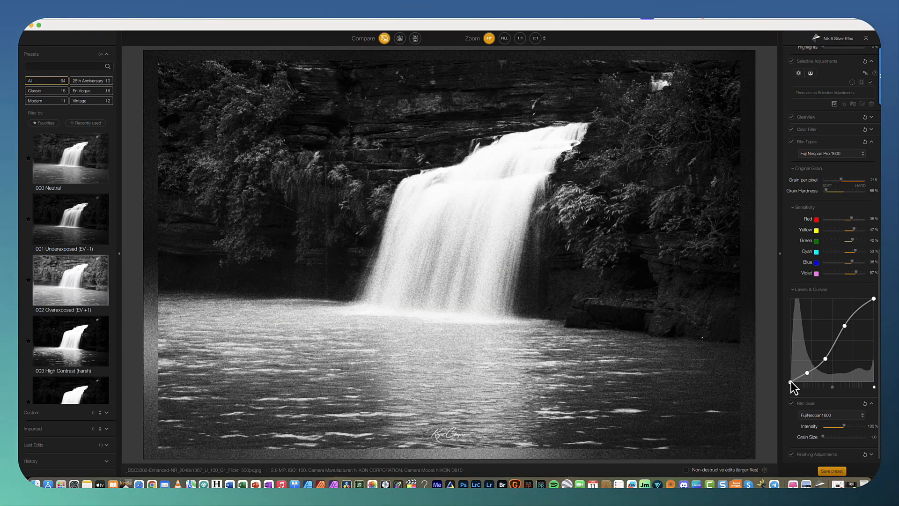
Adjust the red sensitivity slider down and back up to 33%.
left_click(806, 373)
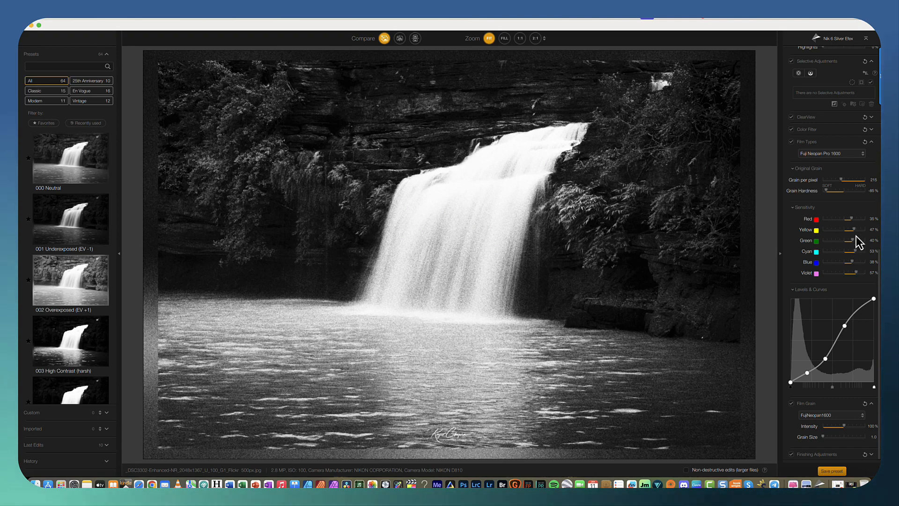
left_click_drag(852, 216, 830, 219)
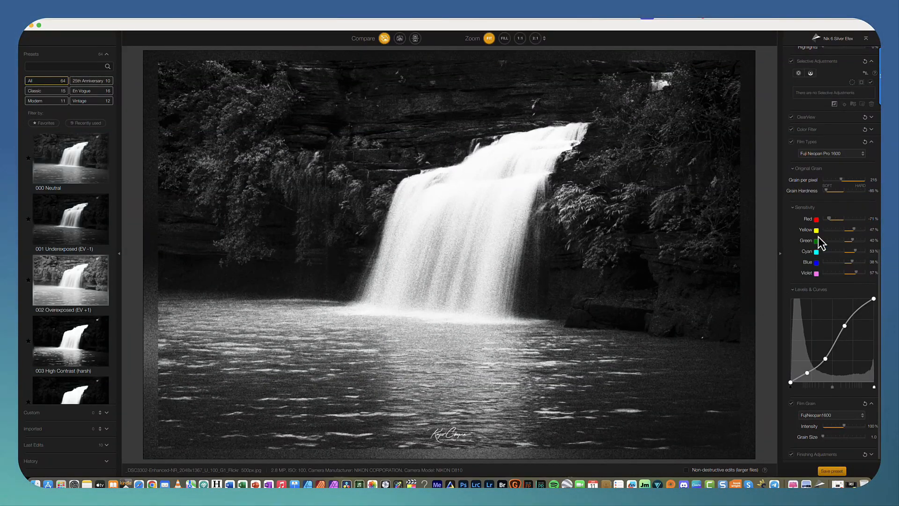
left_click_drag(827, 220, 852, 219)
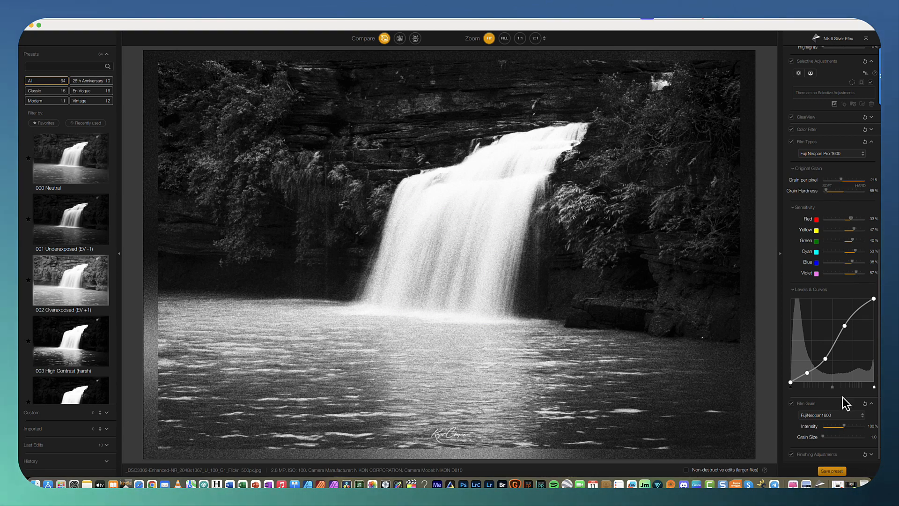
Set the film type to Ilford Delta 3200 Pro.
left_click(836, 416)
scroll(834, 398, "down", 5)
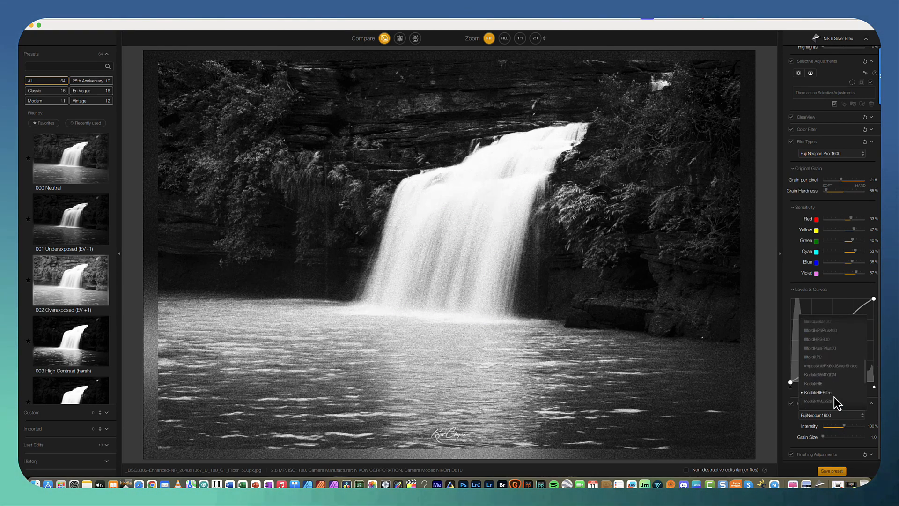
left_click(837, 154)
left_click(836, 246)
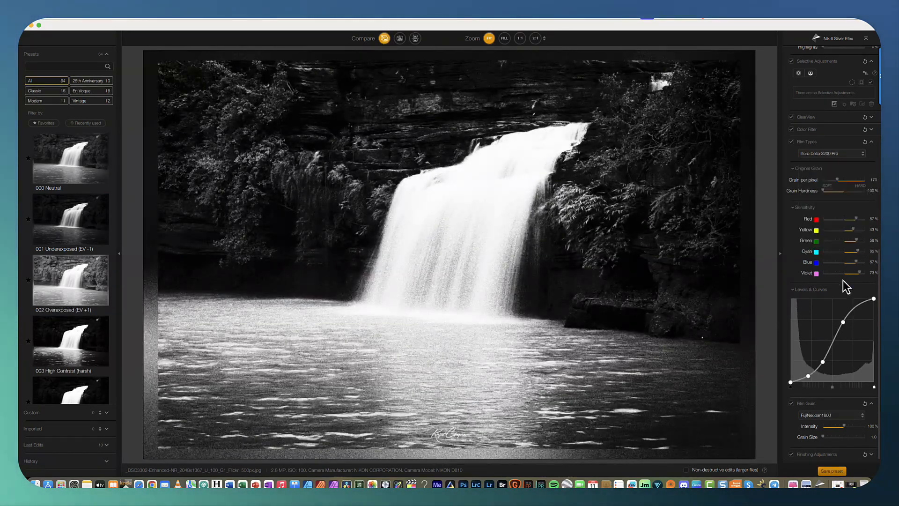
Set the film grain type to IlfordDelta3200.
left_click(839, 415)
left_click(839, 416)
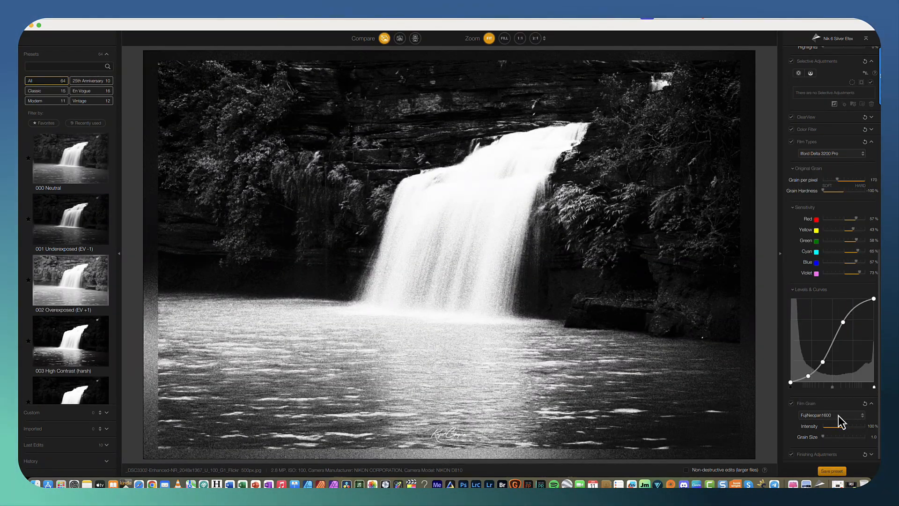
left_click(838, 415)
scroll(841, 395, "down", 3)
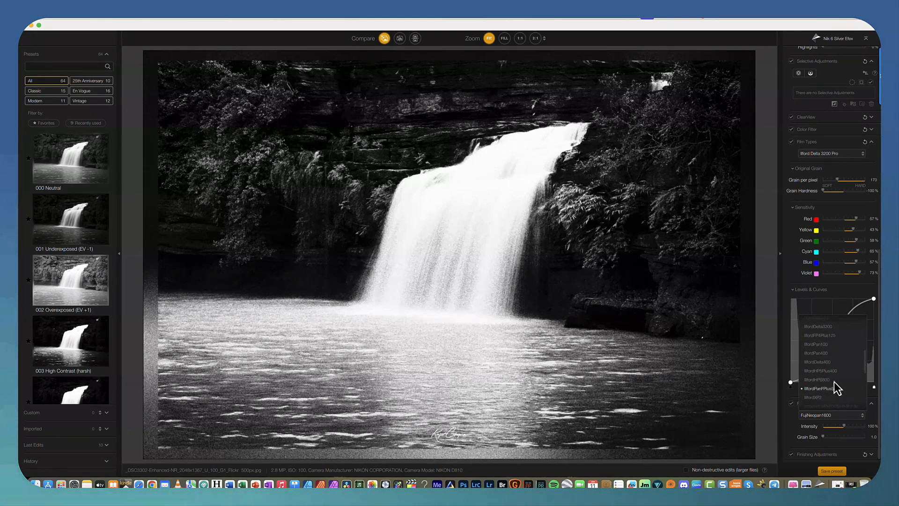
scroll(845, 382, "down", 1)
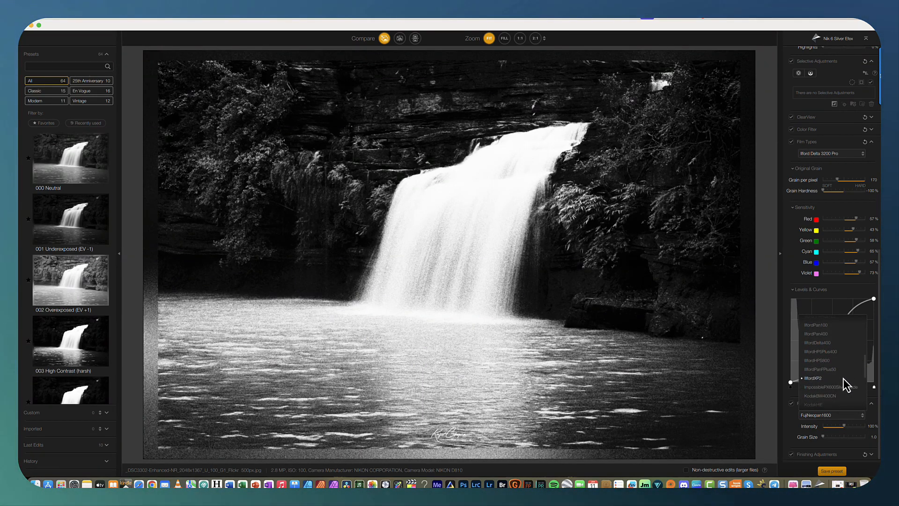
scroll(845, 372, "up", 3)
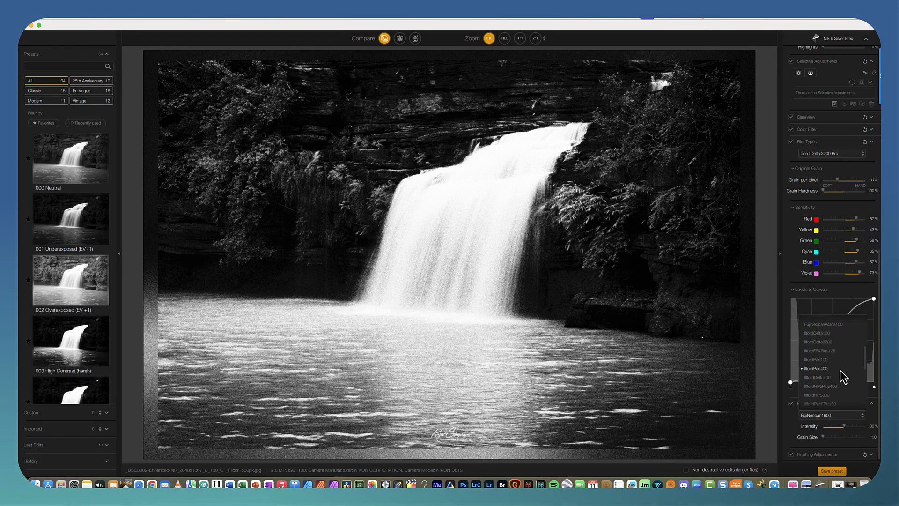
scroll(842, 377, "up", 1)
scroll(843, 377, "down", 2)
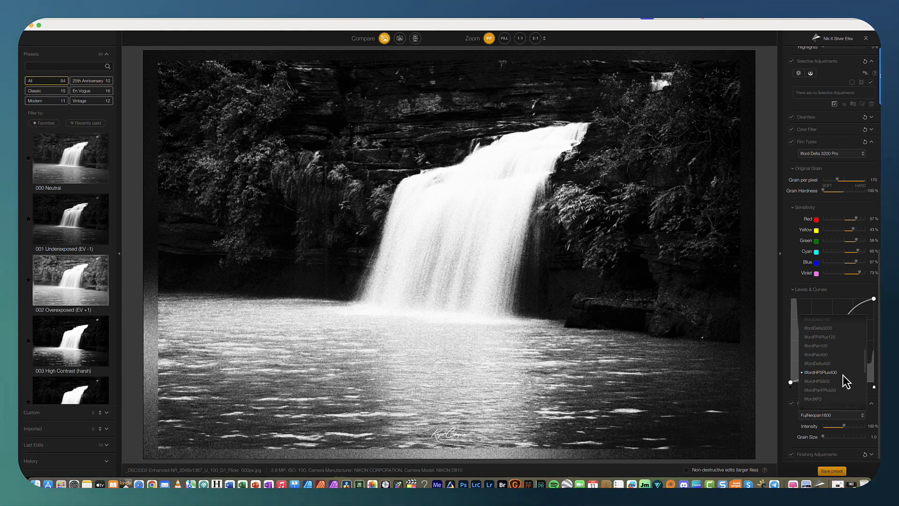
left_click(828, 330)
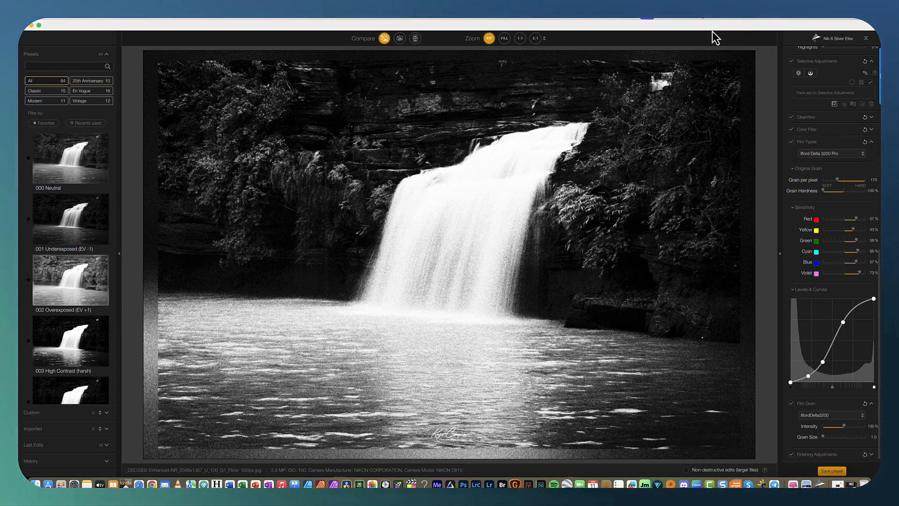
left_click(678, 22)
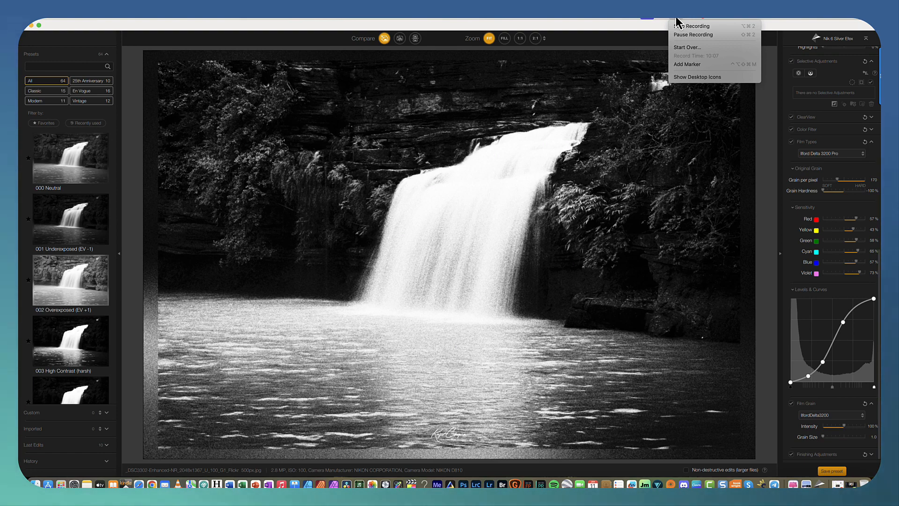